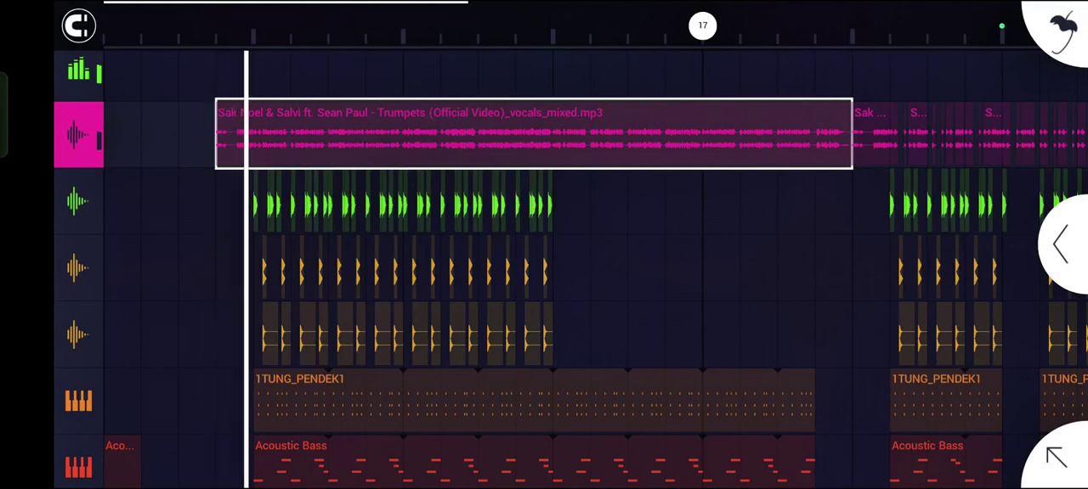
scroll(544, 272, "down", 3)
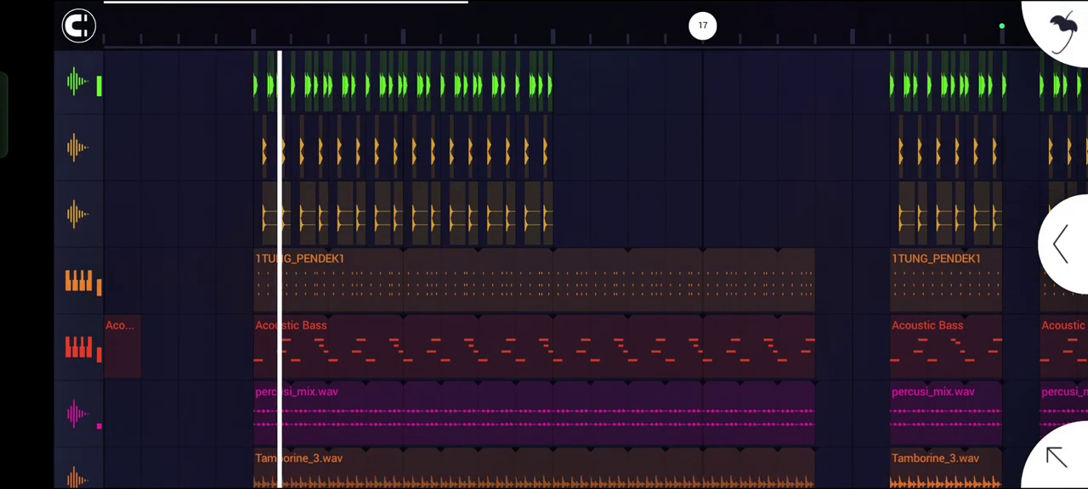
scroll(544, 272, "down", 5)
scroll(544, 272, "up", 3)
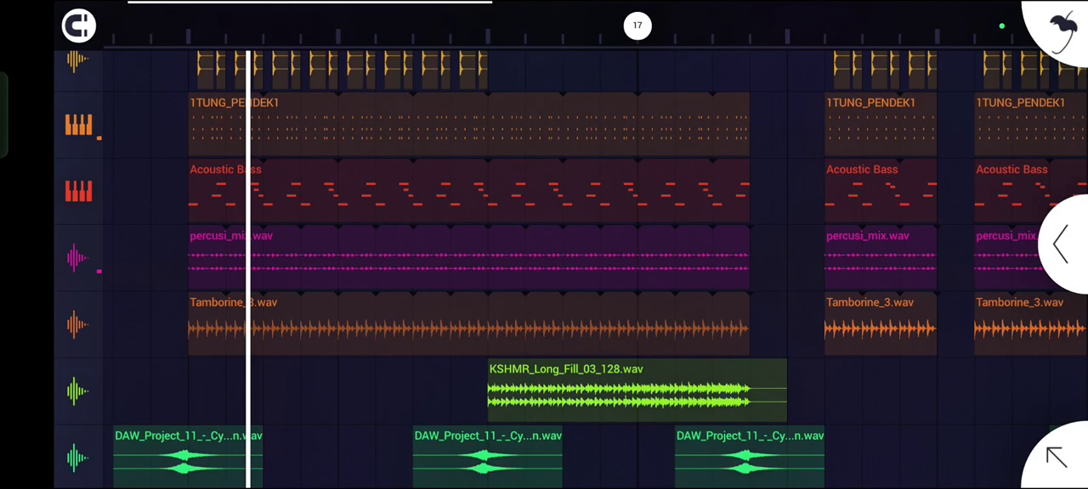
Preview the notes of the 1TUNG_PENDEK1 chord clip and the KSHMR_Trumpet_04_104_Bm clip
left_click(468, 124)
left_click(314, 190)
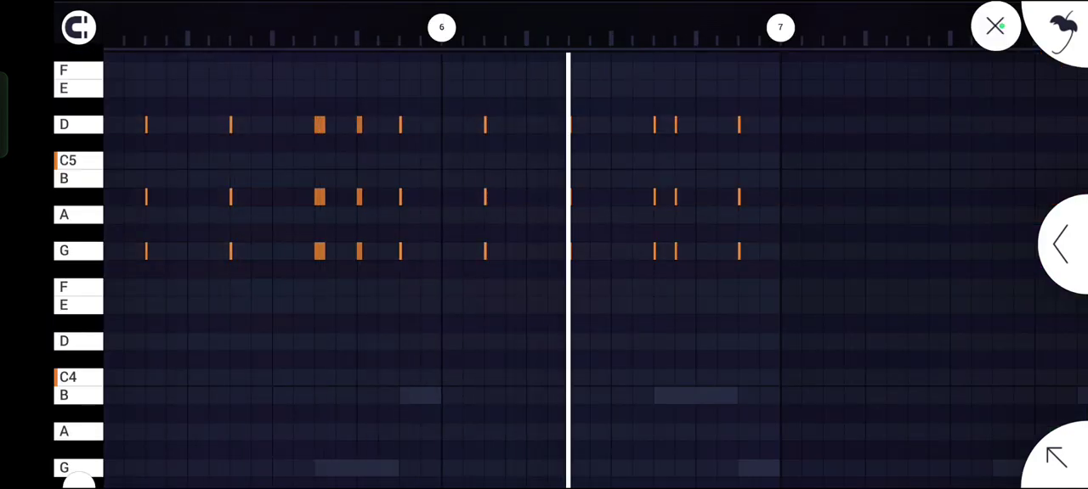
left_click(994, 26)
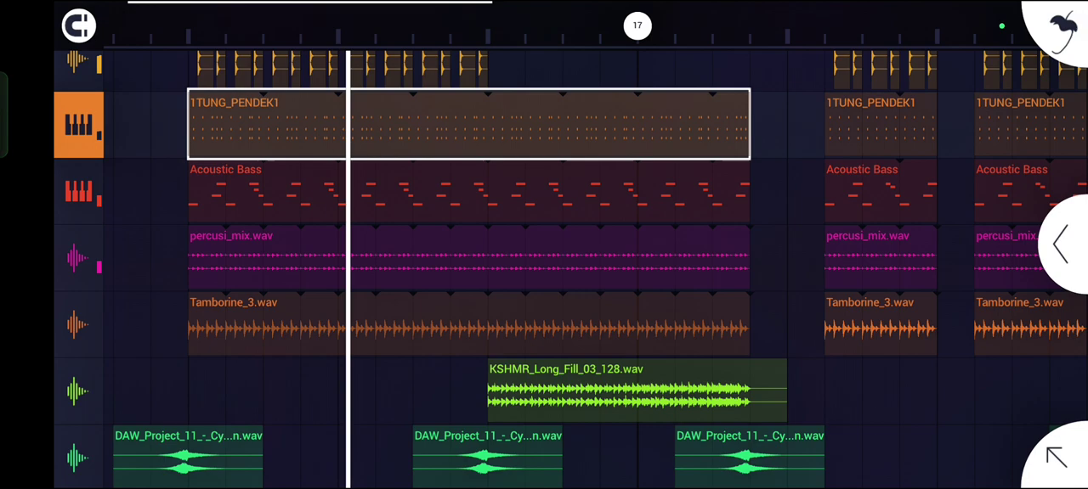
scroll(544, 272, "down", 3)
scroll(544, 272, "down", 2)
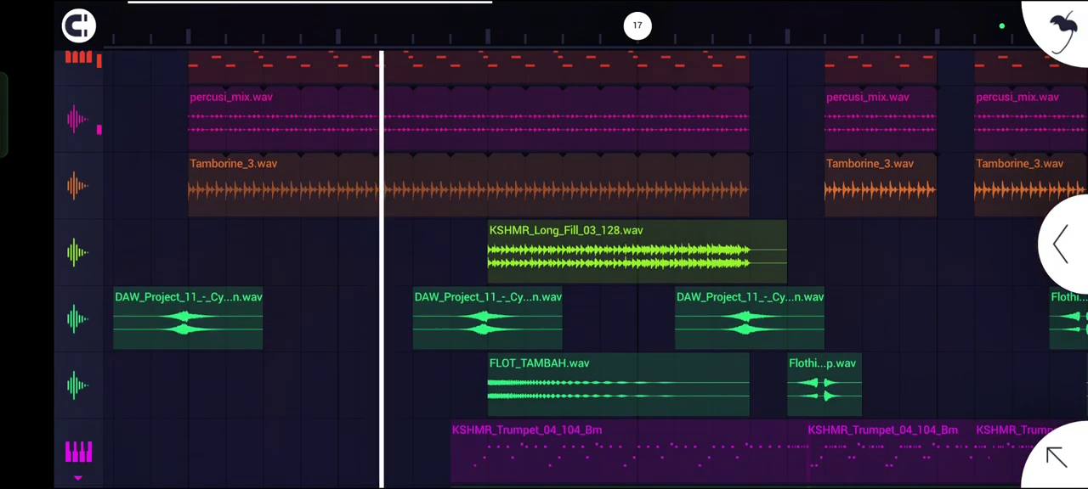
scroll(544, 271, "down", 2)
scroll(544, 272, "up", 5)
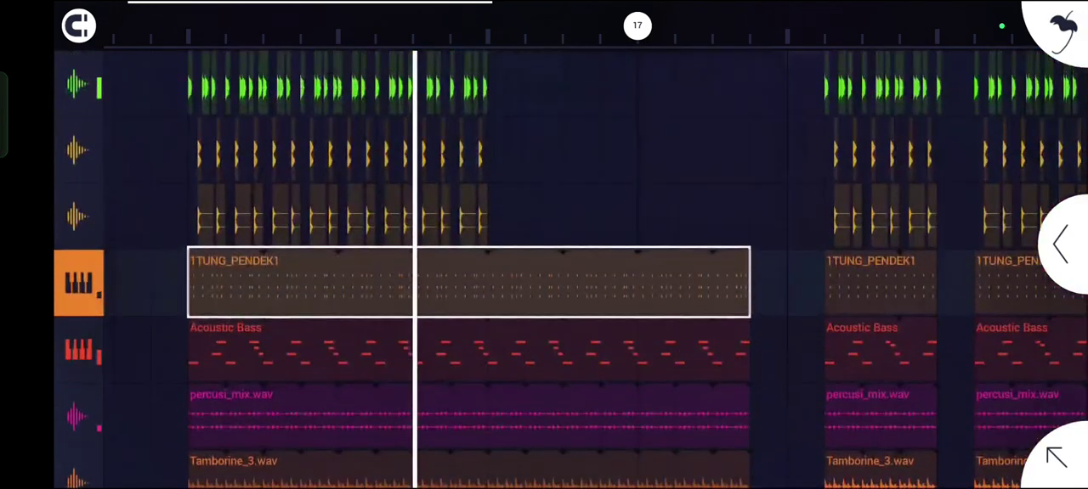
scroll(544, 272, "up", 2)
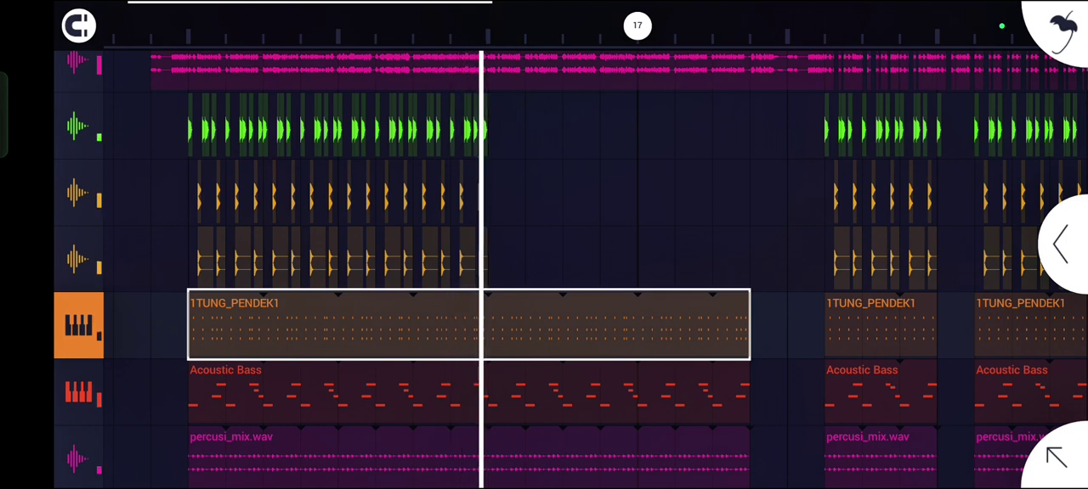
scroll(544, 272, "down", 3)
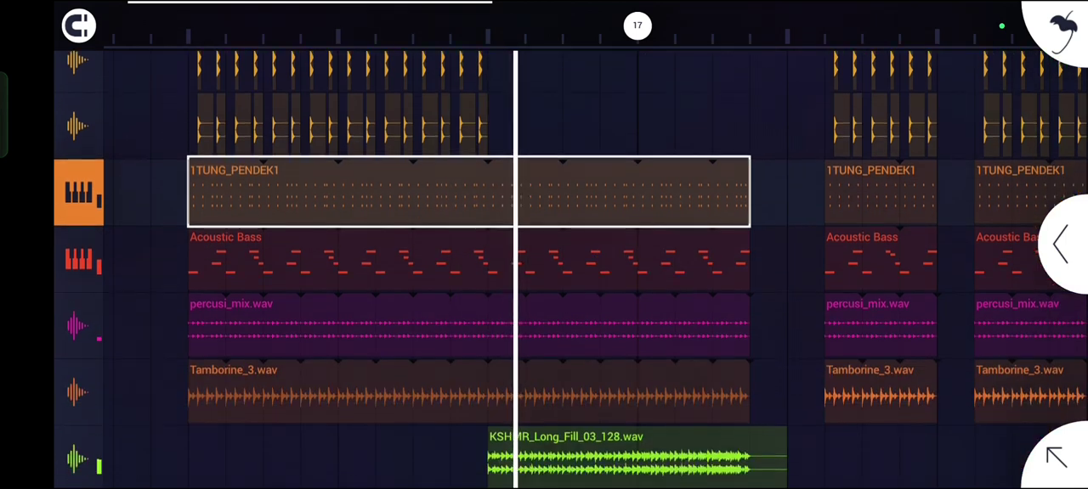
scroll(544, 272, "down", 3)
scroll(544, 272, "down", 2)
left_click(629, 448)
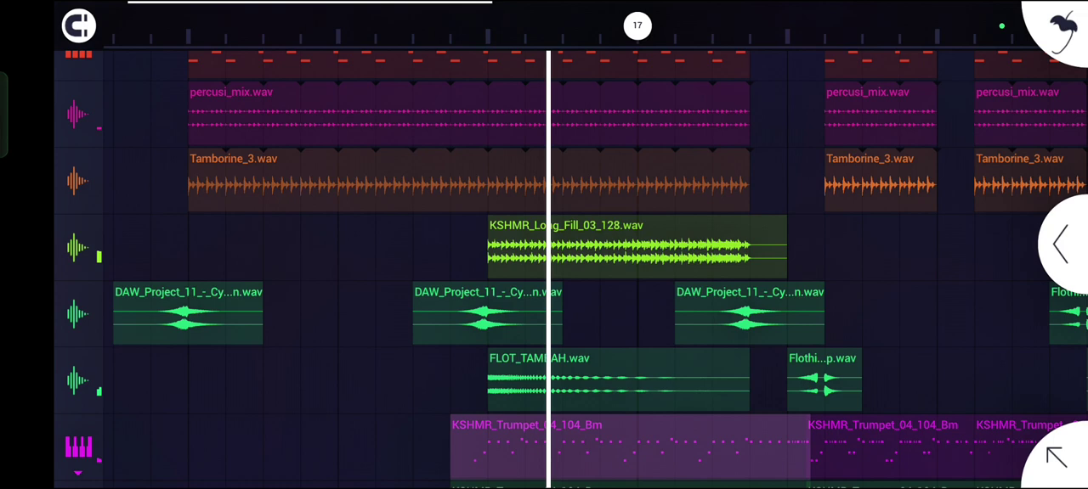
left_click(767, 379)
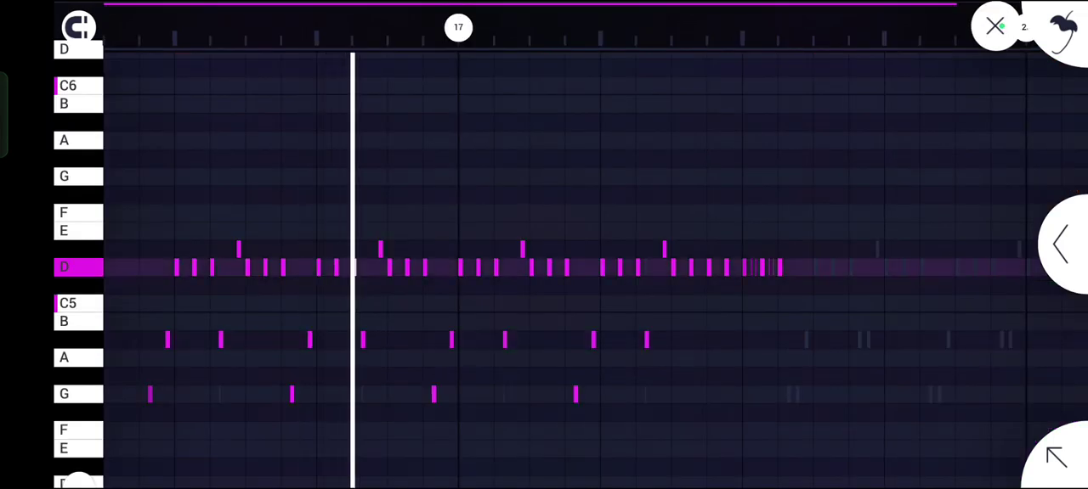
scroll(543, 272, "down", 2)
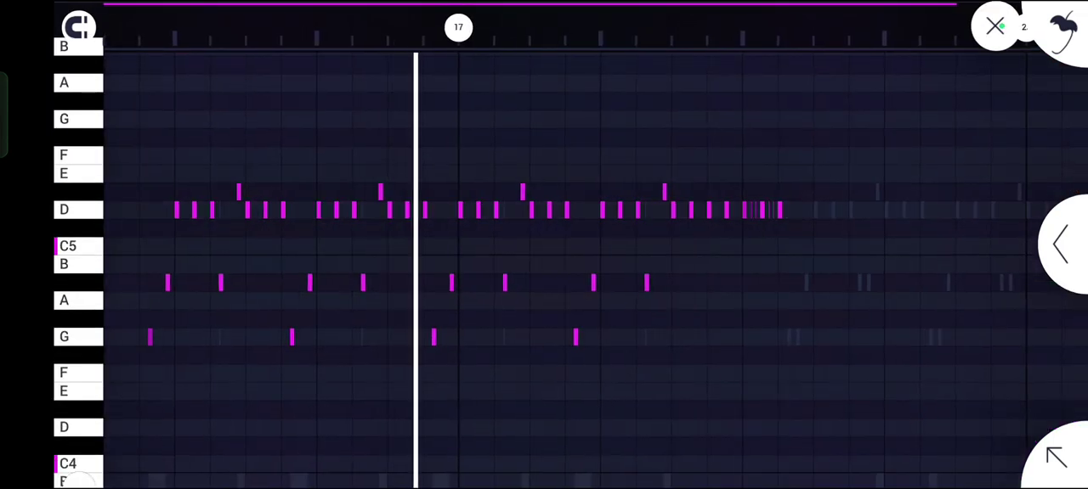
left_click(994, 26)
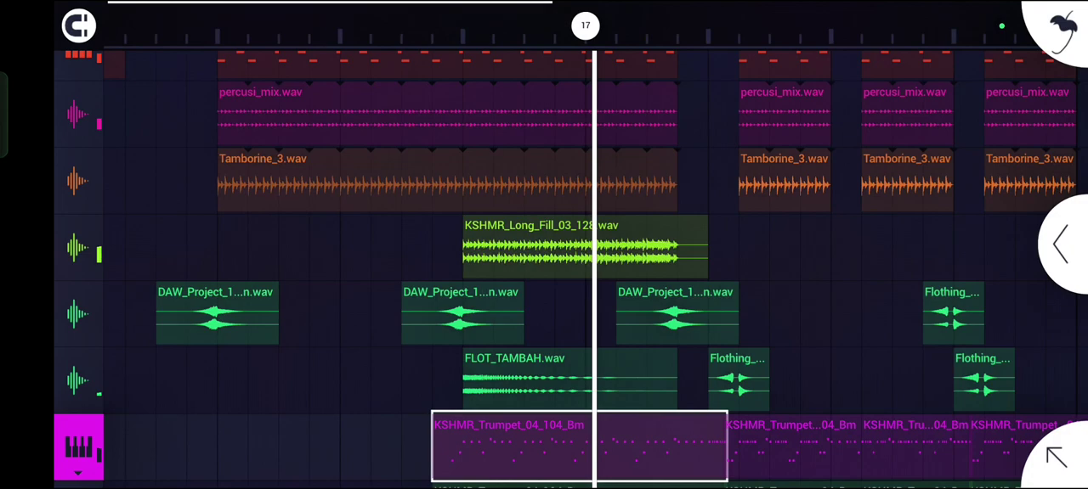
scroll(544, 255, "down", 3)
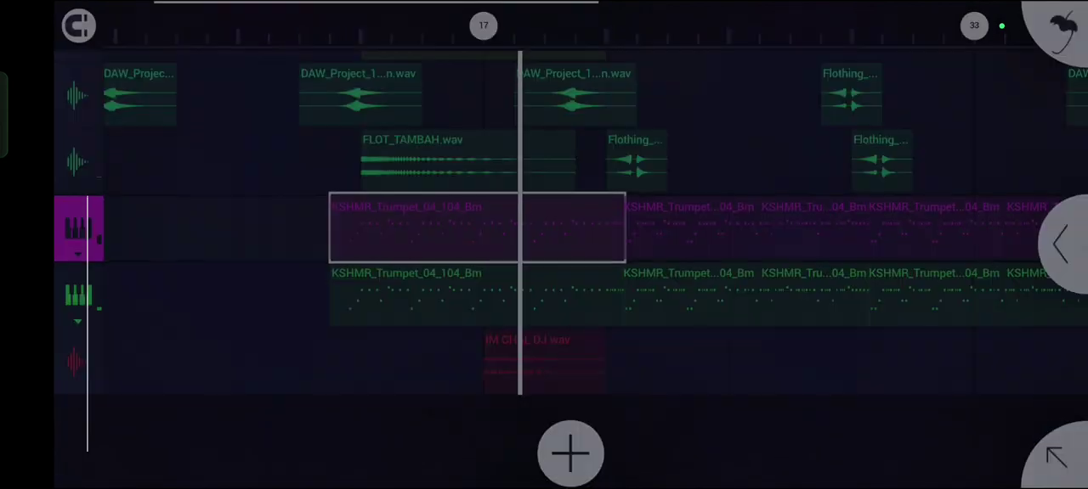
Show the purple trumpet track's automation lanes and view its Level and FX Filter Frequency curves
left_click(78, 229)
left_click(178, 225)
left_click(484, 298)
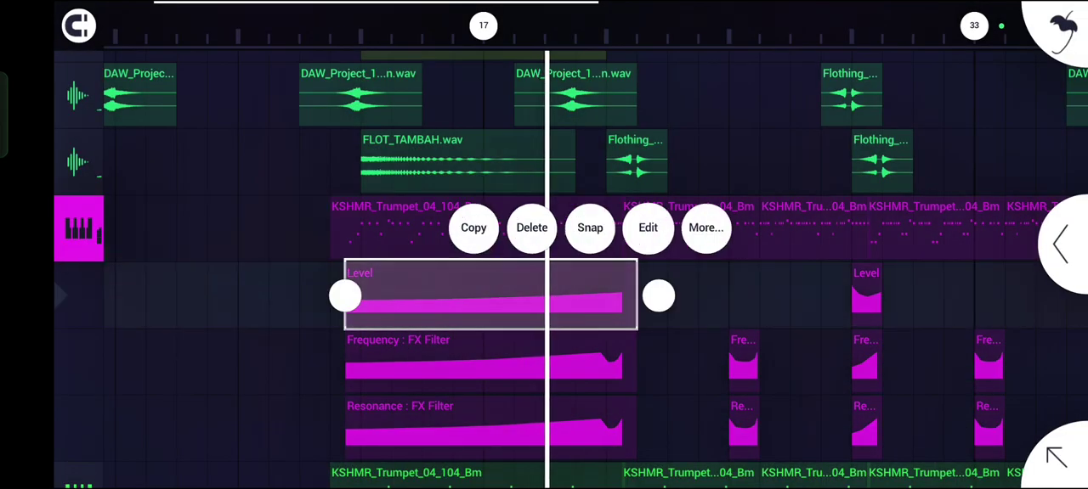
double_click(484, 297)
left_click(994, 26)
left_click(485, 362)
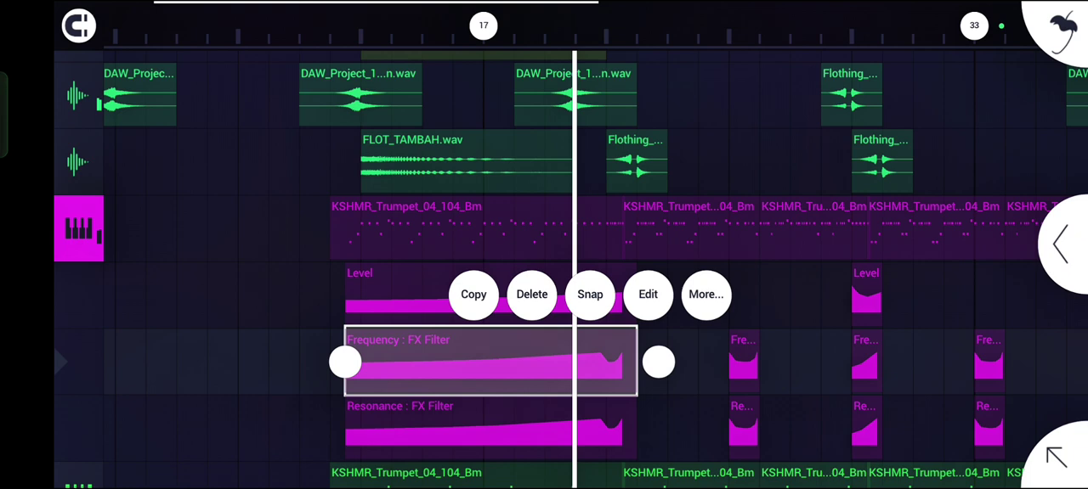
double_click(485, 361)
scroll(544, 255, "down", 3)
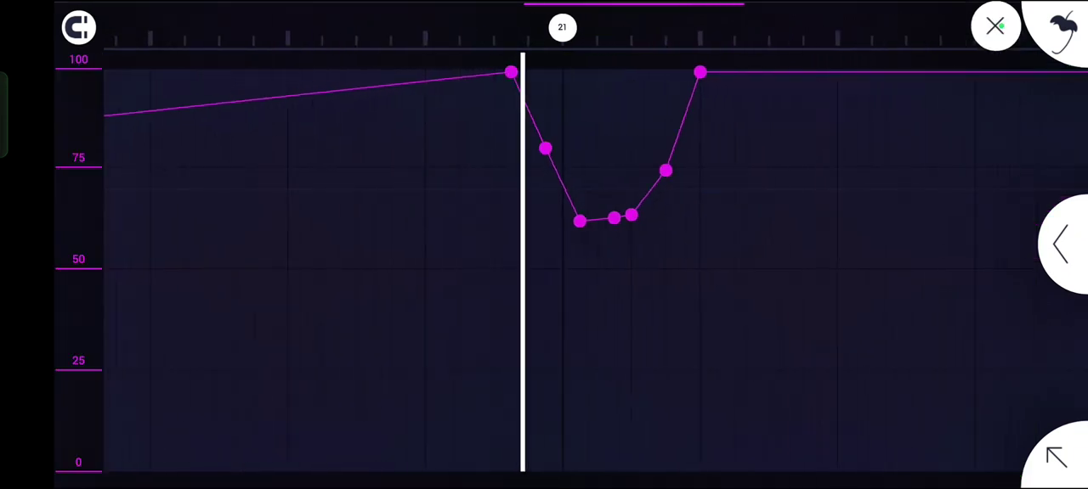
left_click(994, 26)
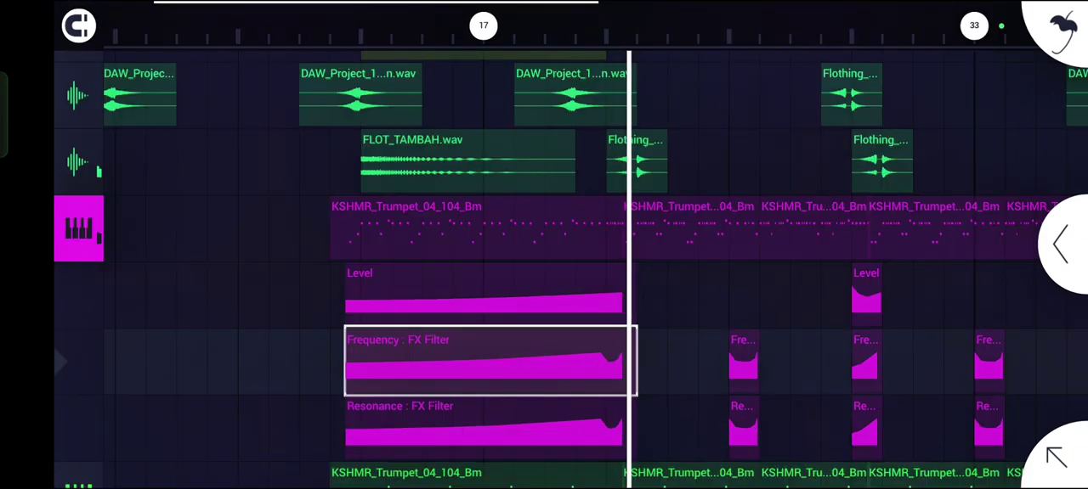
scroll(544, 255, "down", 3)
scroll(544, 255, "down", 2)
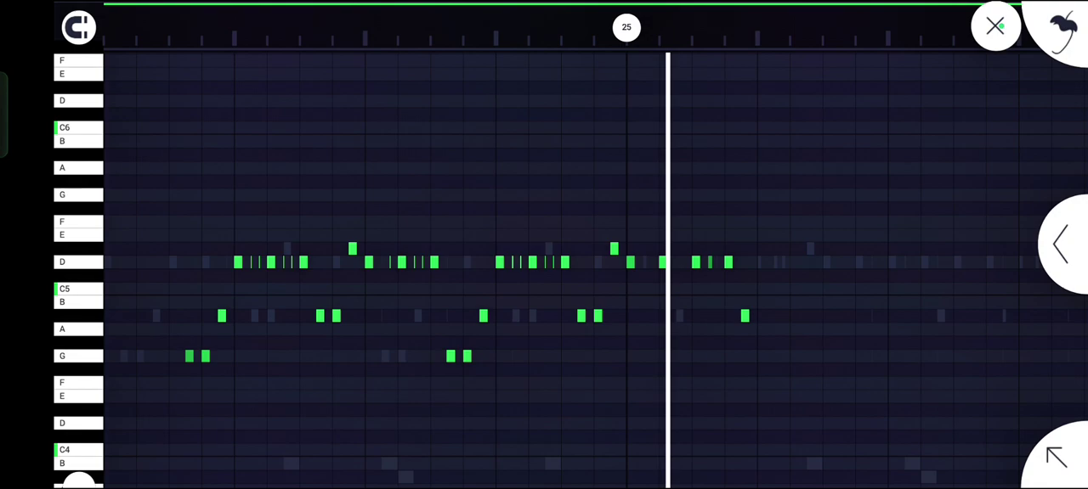
left_click(995, 26)
scroll(543, 255, "up", 3)
left_click(677, 161)
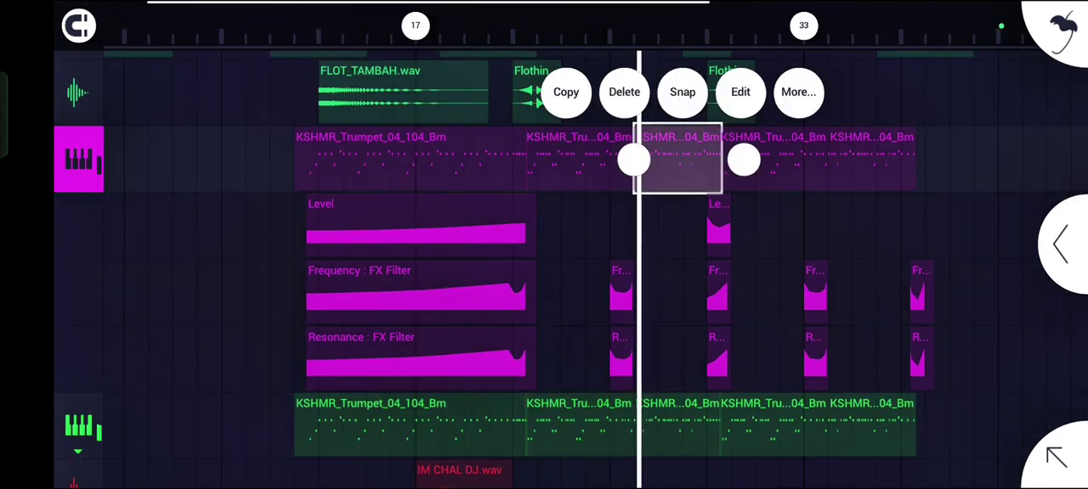
left_click(740, 91)
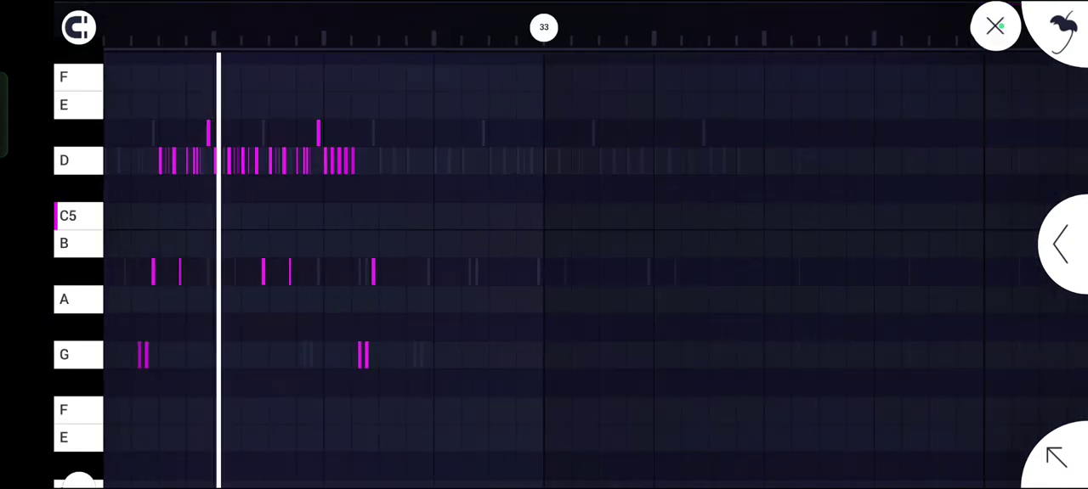
scroll(383, 212, "up", 4)
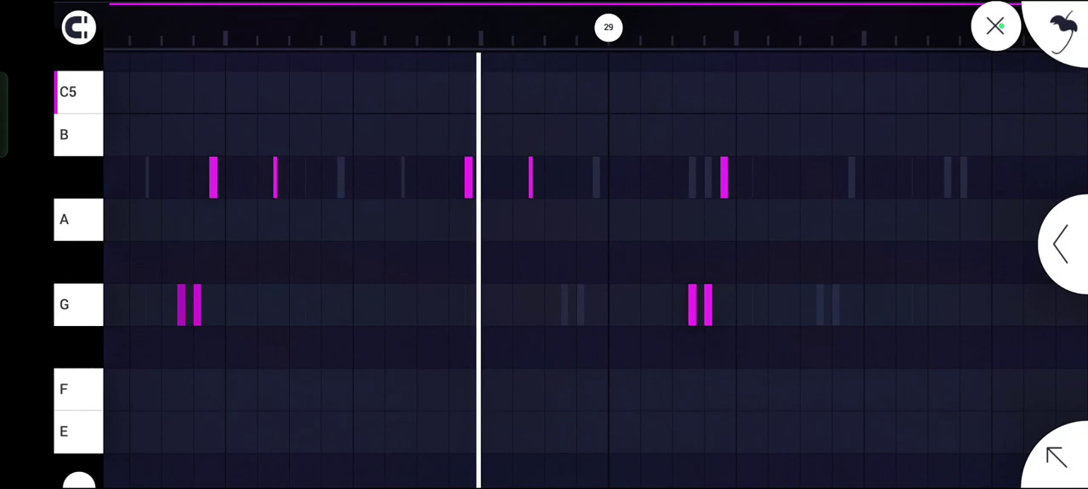
scroll(382, 212, "down", 2)
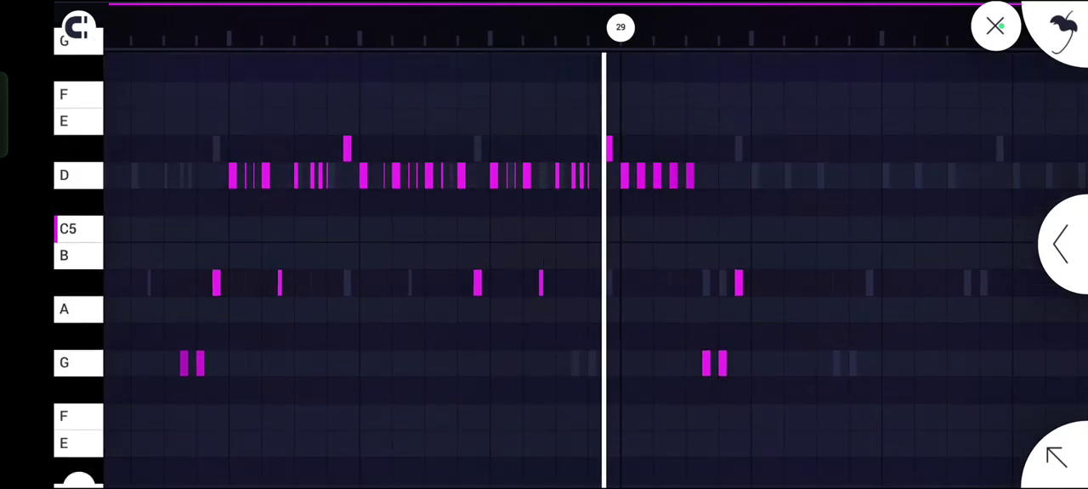
Leave the note editor and show the green trumpet track's automation lanes
left_click(994, 27)
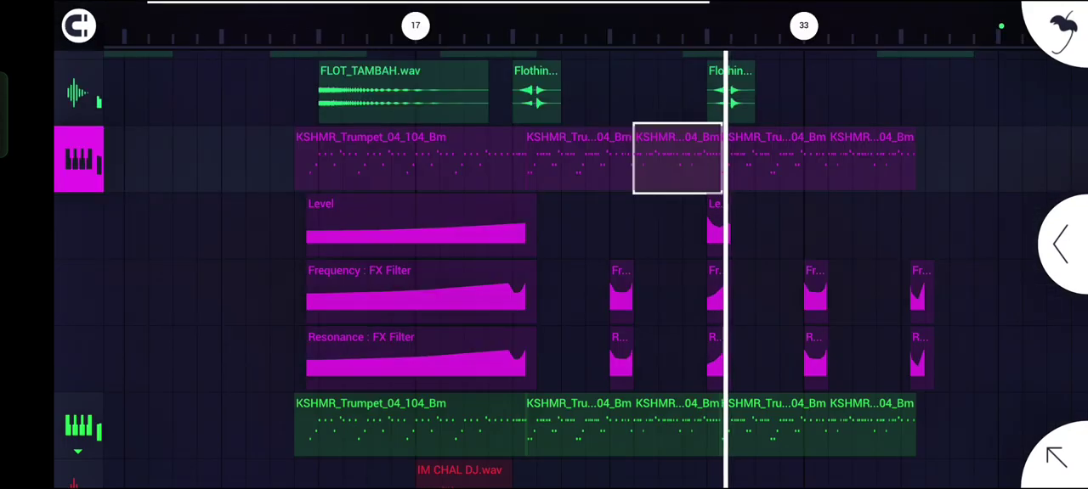
scroll(543, 255, "down", 3)
scroll(544, 255, "down", 3)
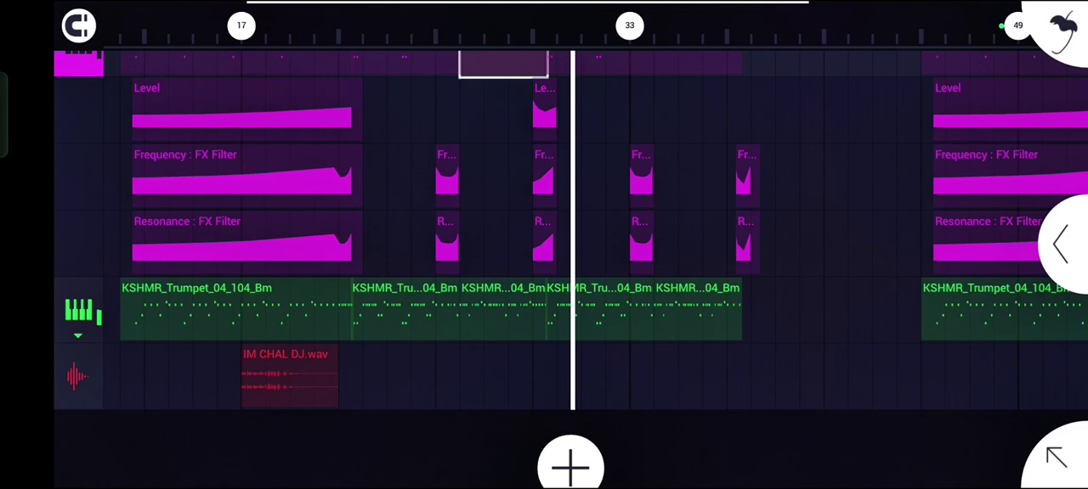
left_click(404, 425)
left_click(79, 307)
left_click(595, 170)
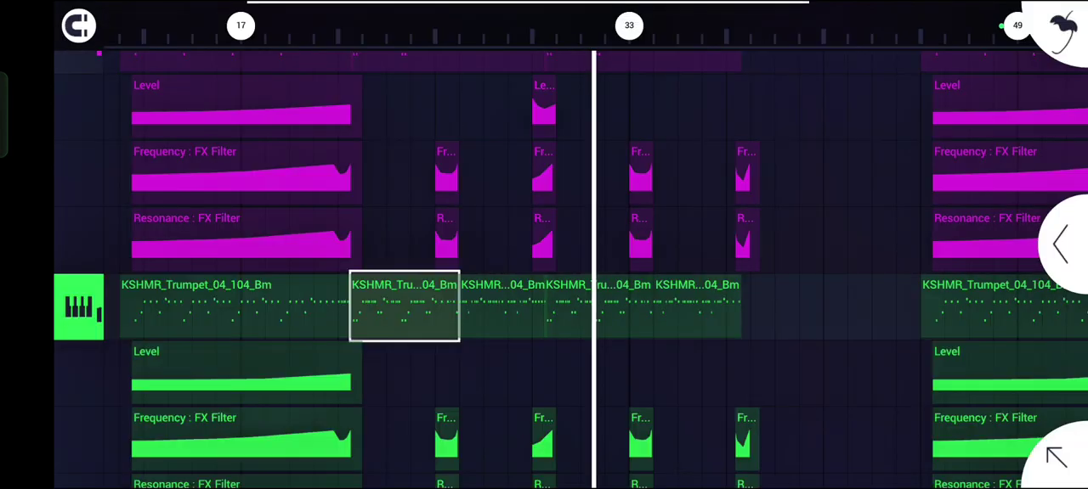
scroll(544, 255, "up", 3)
scroll(544, 255, "up", 3)
scroll(544, 255, "up", 1)
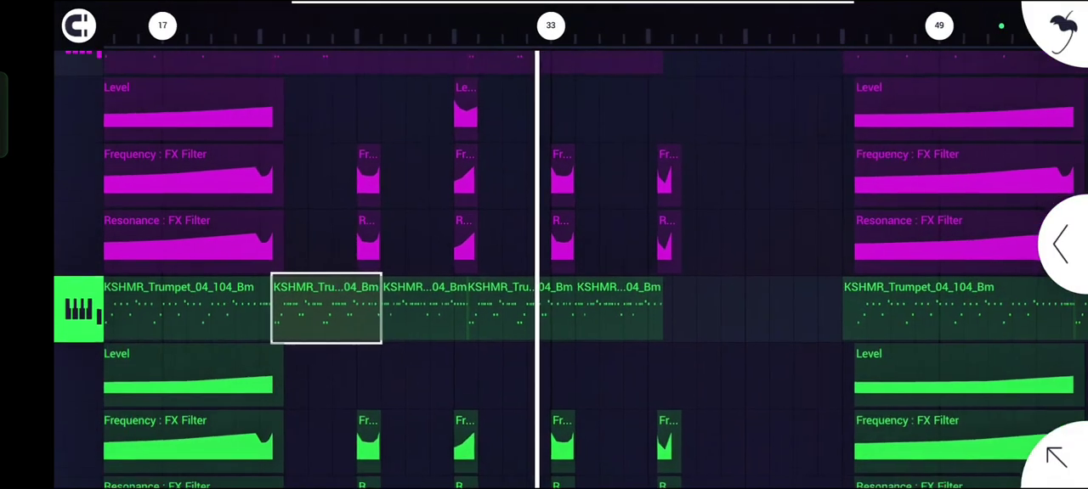
Inspect a green trumpet clip's notes, then return to the playlist
left_click(619, 323)
double_click(618, 322)
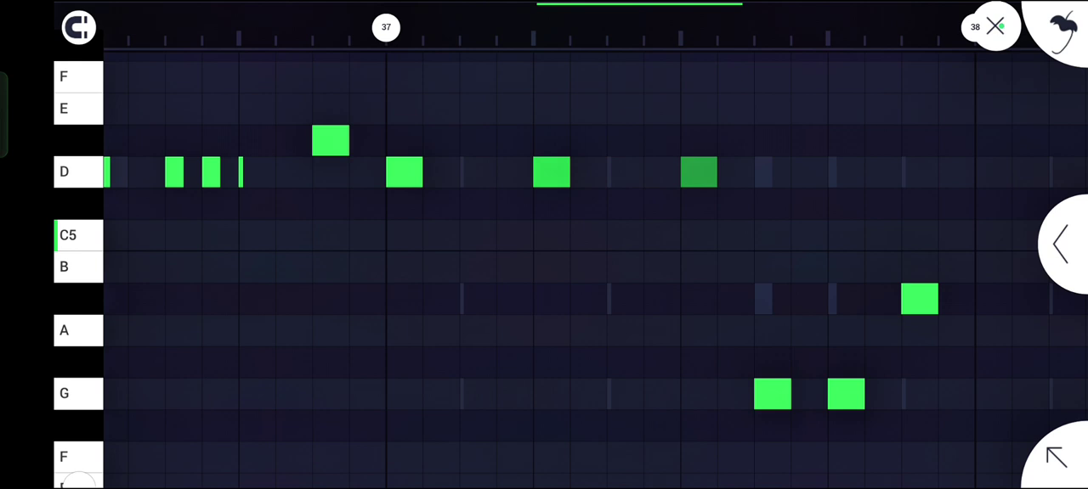
scroll(544, 255, "down", 3)
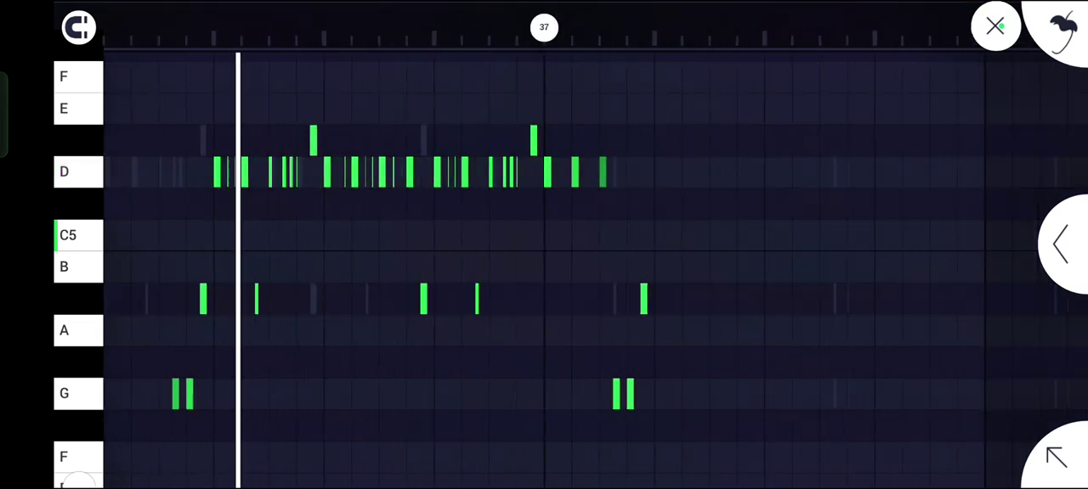
scroll(544, 255, "up", 3)
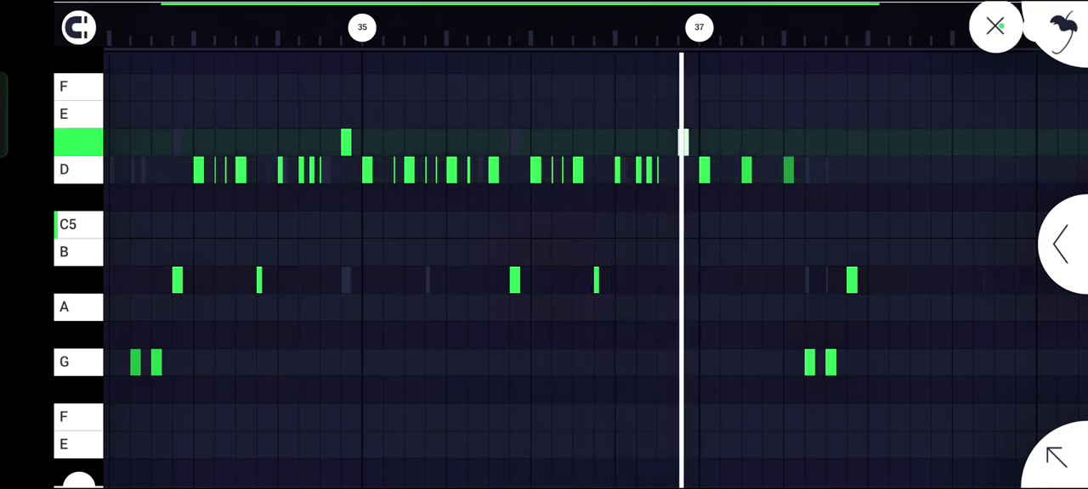
left_click(995, 26)
scroll(544, 255, "down", 3)
scroll(544, 255, "up", 3)
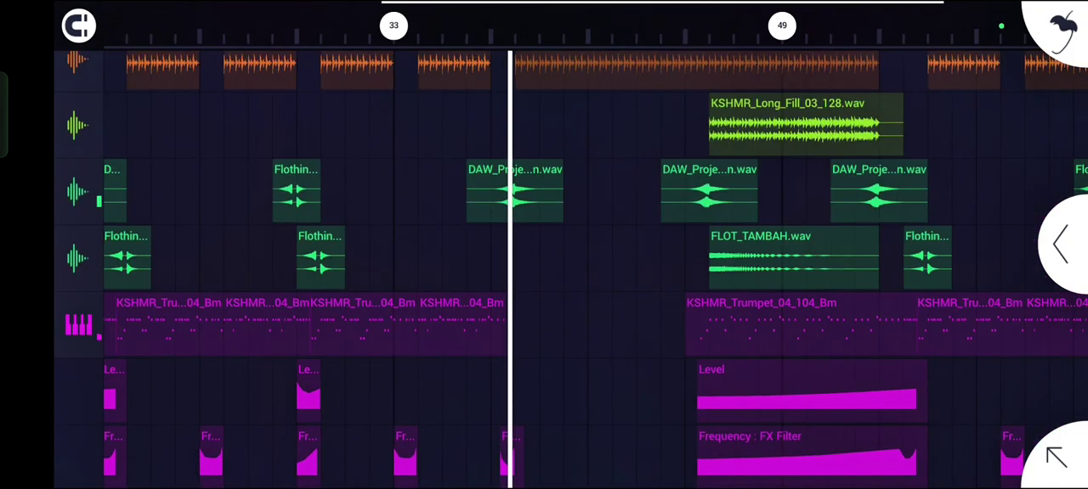
scroll(544, 254, "up", 3)
scroll(543, 255, "up", 2)
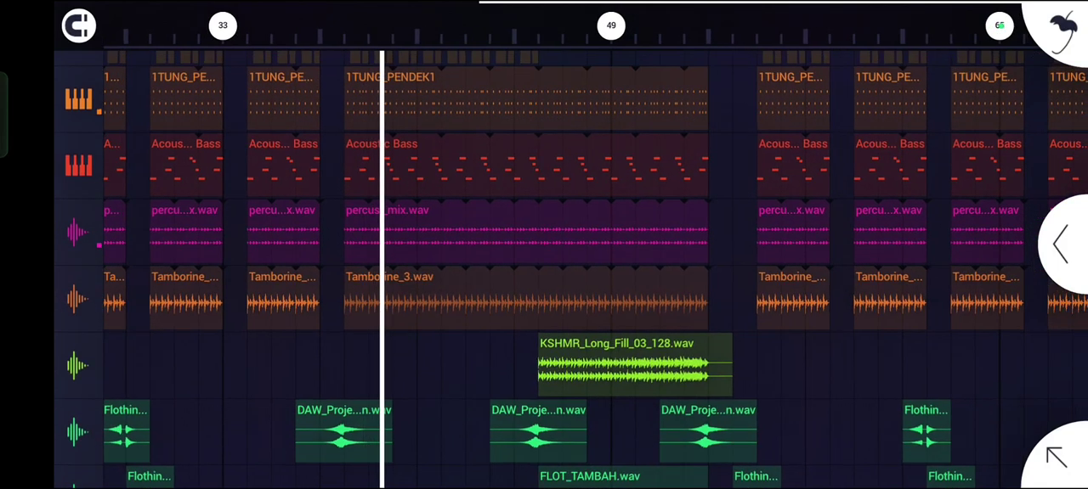
scroll(544, 255, "up", 1)
left_click(527, 170)
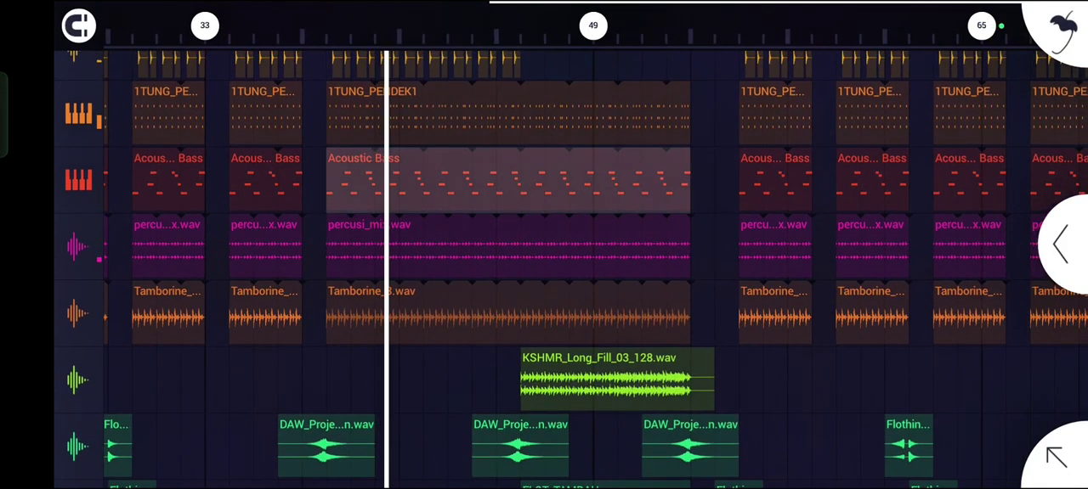
left_click(565, 112)
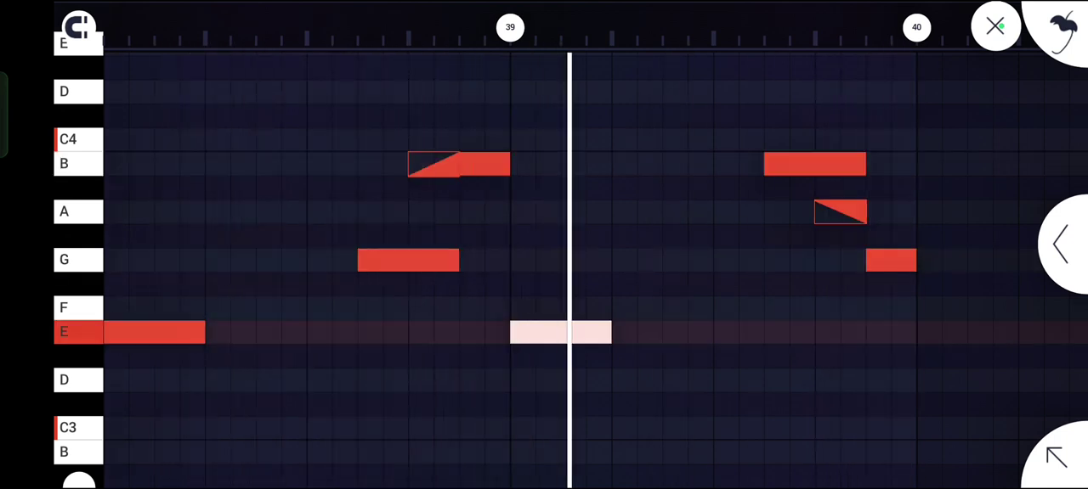
left_click(994, 26)
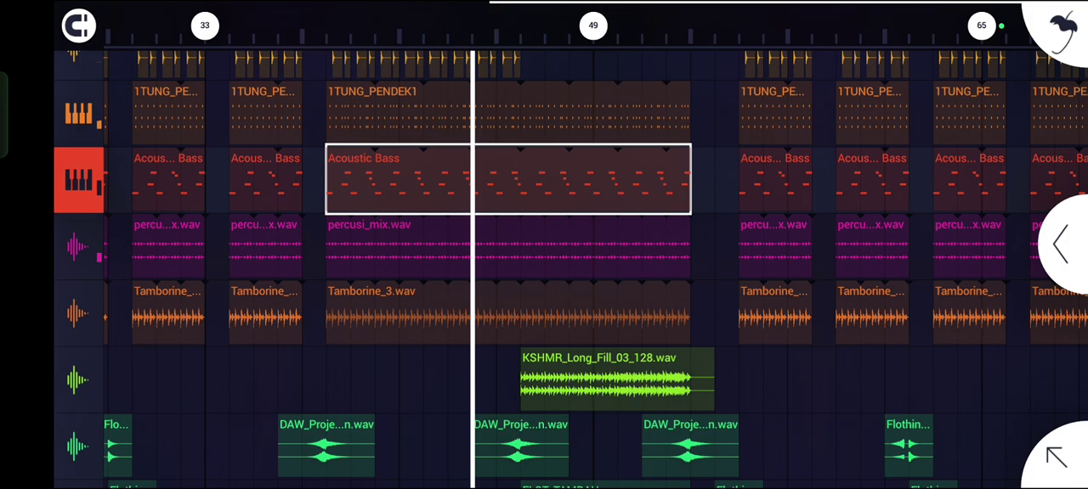
scroll(510, 255, "up", 4)
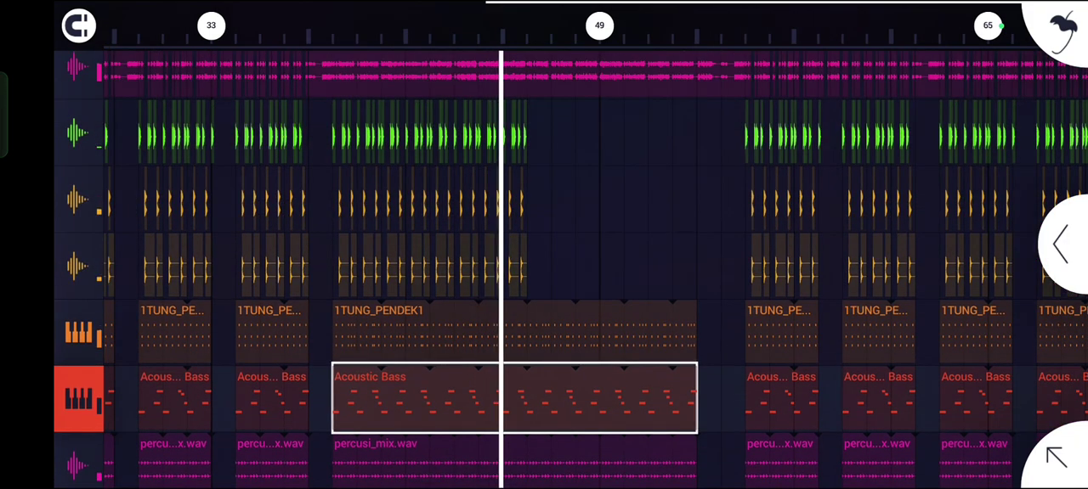
scroll(510, 255, "down", 5)
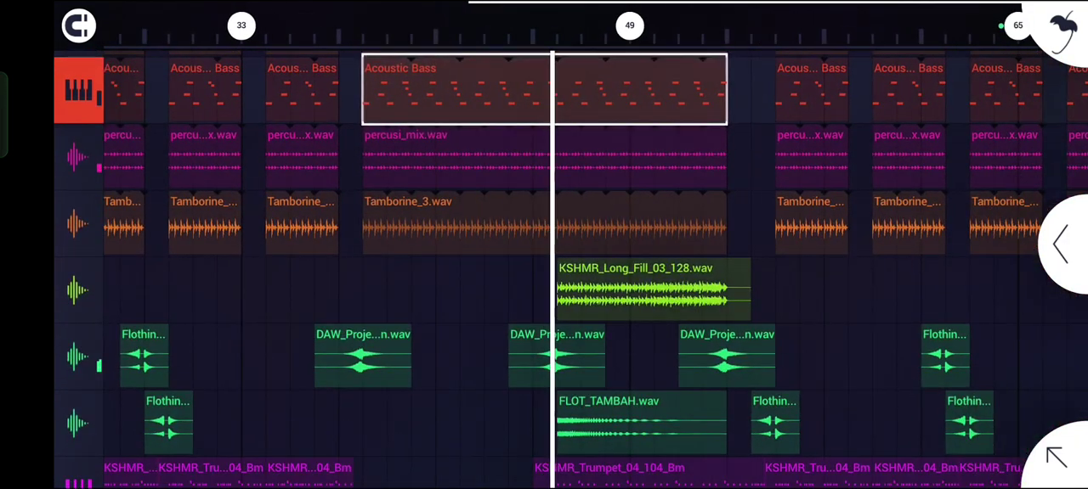
scroll(509, 255, "down", 5)
scroll(510, 255, "down", 5)
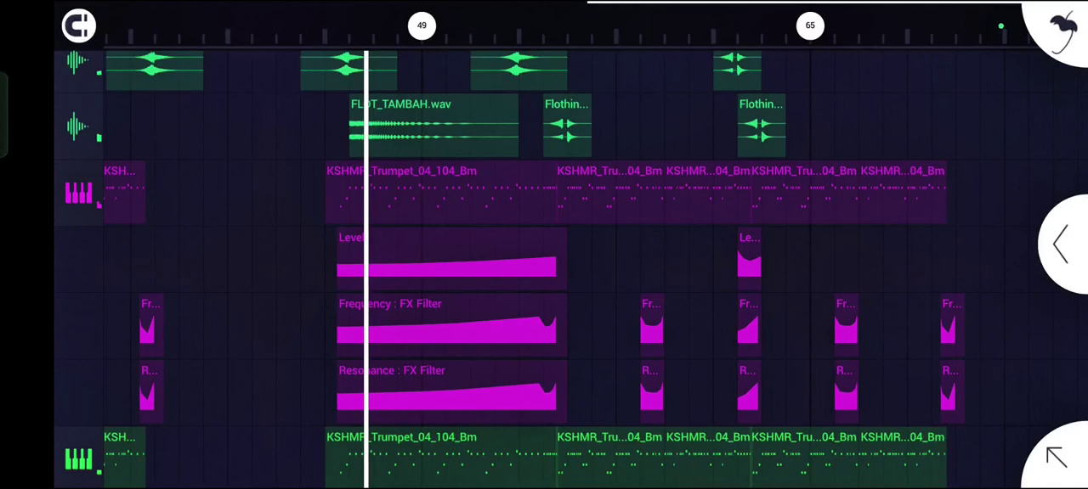
left_click(408, 170)
double_click(408, 170)
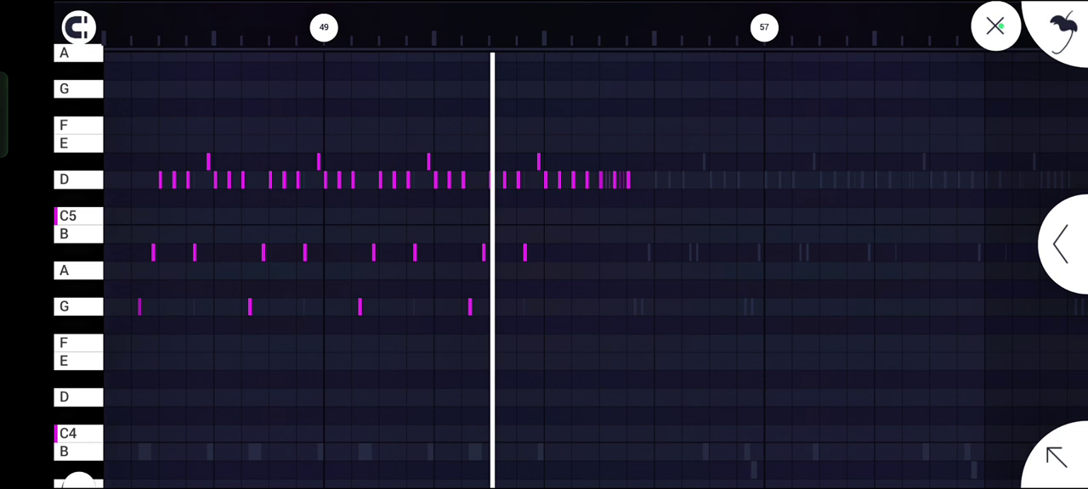
left_click(994, 25)
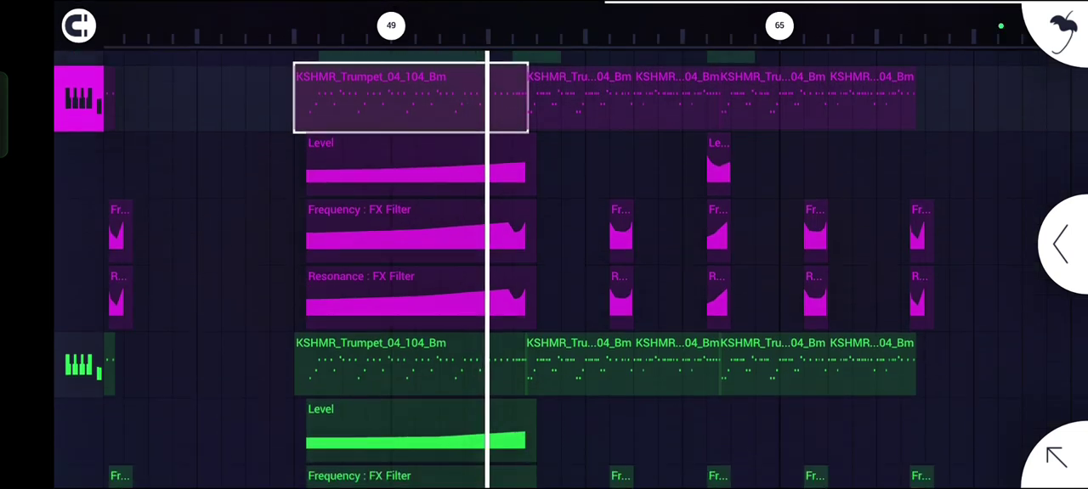
scroll(544, 272, "down", 4)
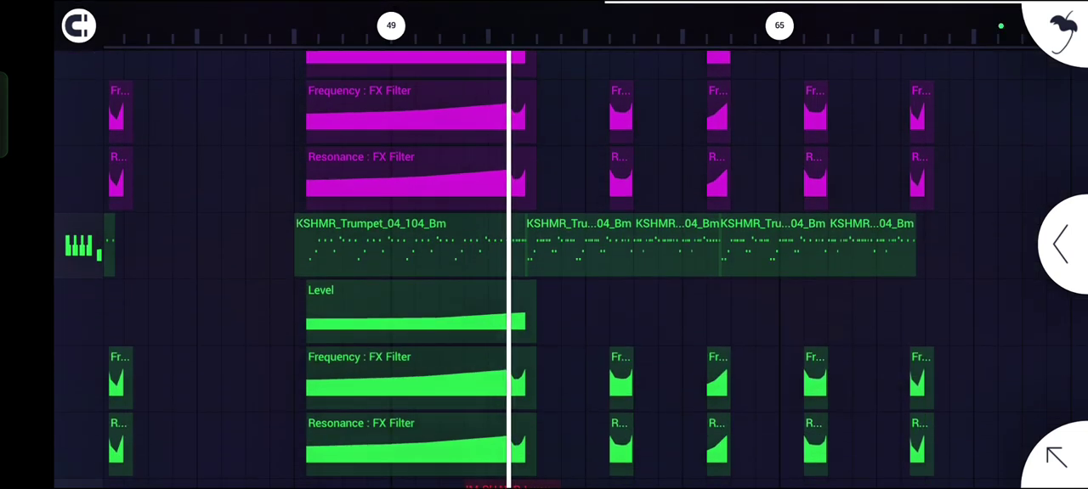
left_click(671, 246)
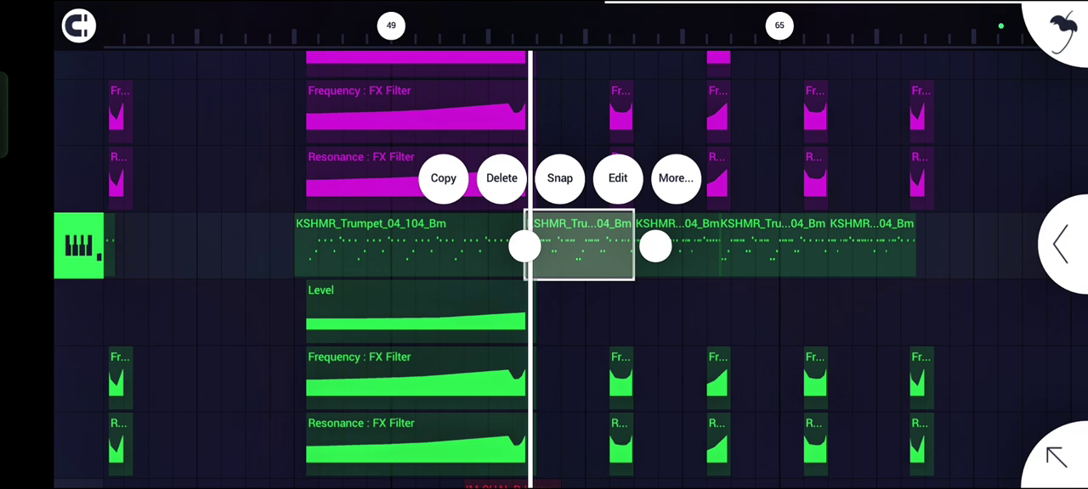
double_click(578, 246)
scroll(544, 255, "down", 3)
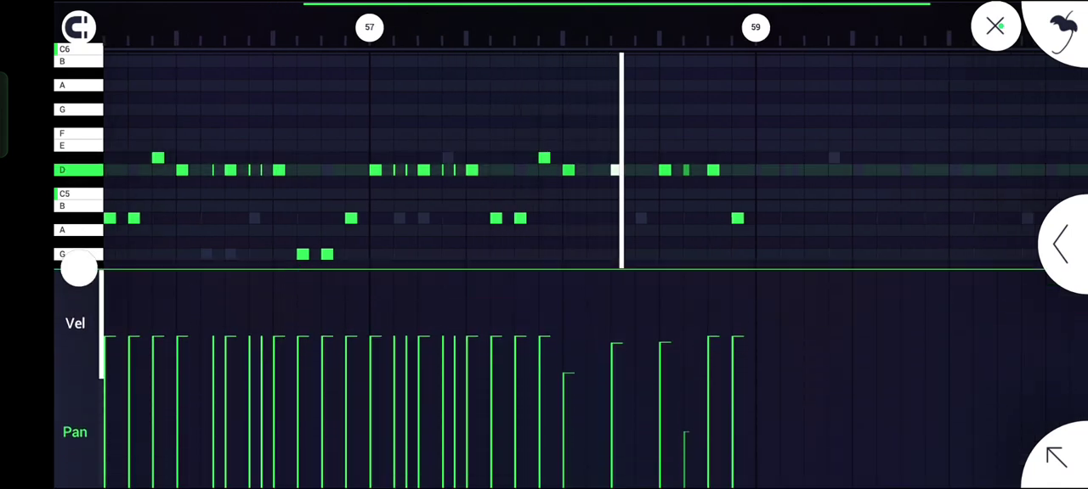
left_click(994, 26)
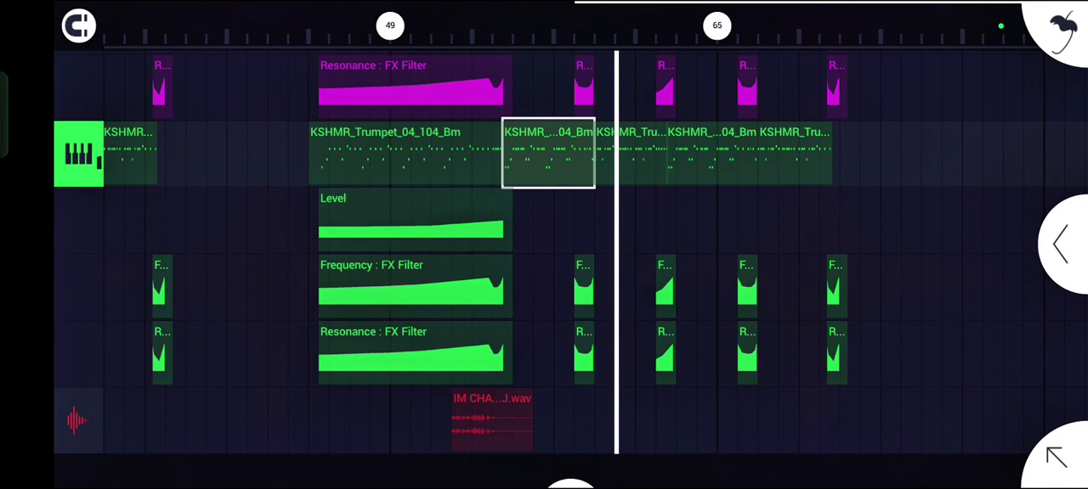
scroll(544, 255, "up", 5)
Check the notes of a later magenta trumpet clip
left_click(631, 302)
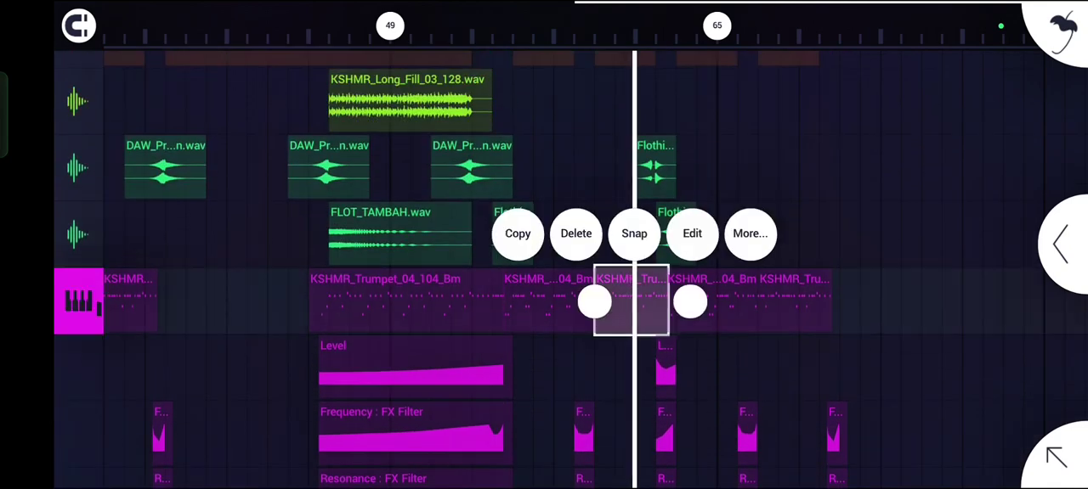
left_click(691, 234)
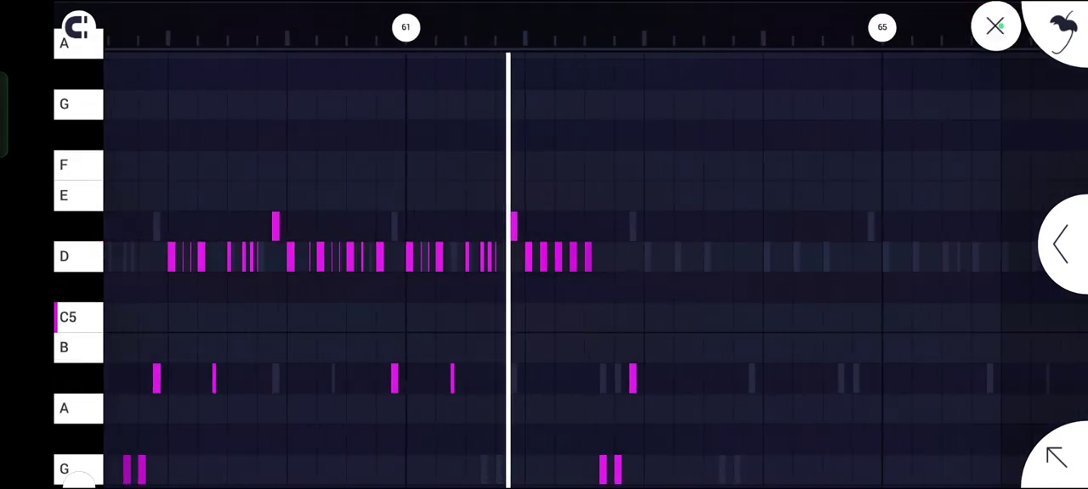
scroll(544, 255, "down", 3)
left_click(994, 26)
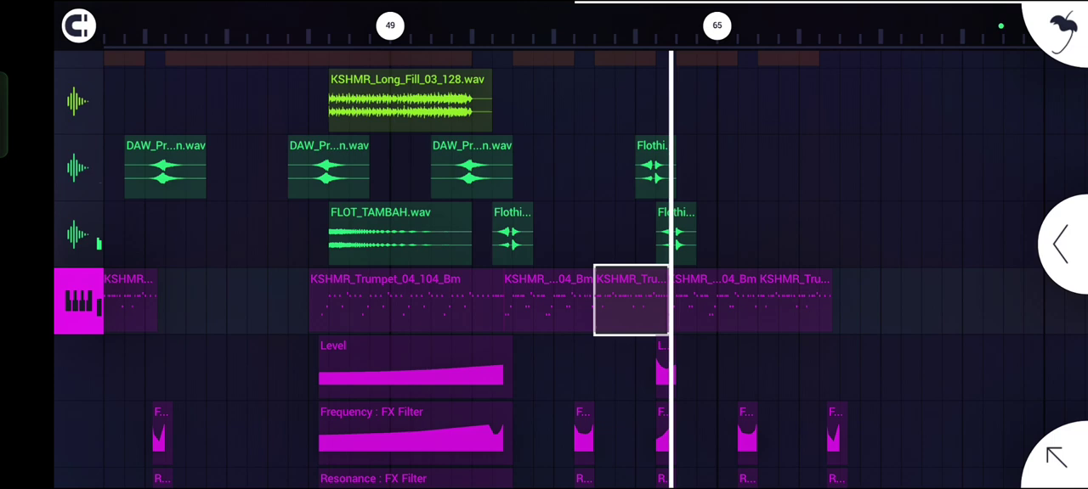
scroll(544, 254, "up", 5)
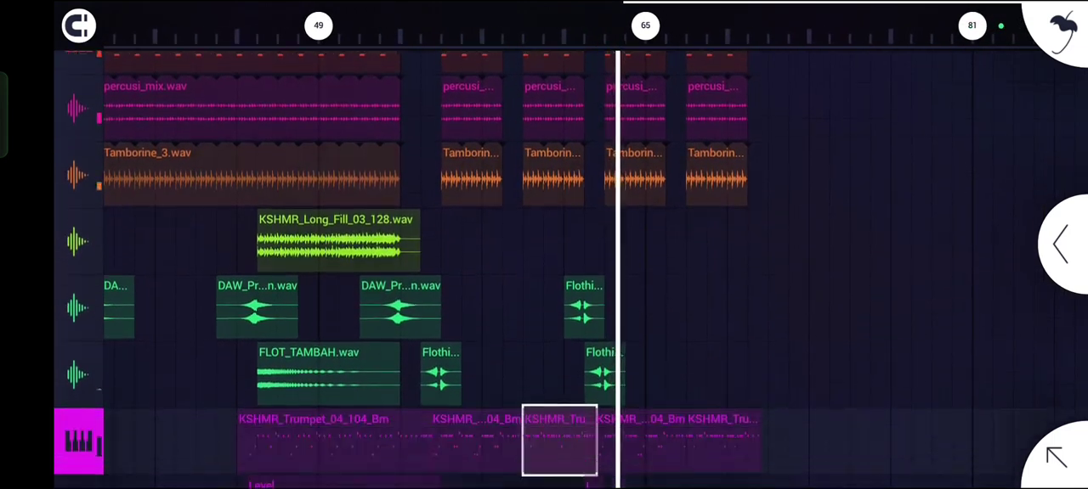
scroll(544, 255, "up", 3)
scroll(544, 255, "up", 2)
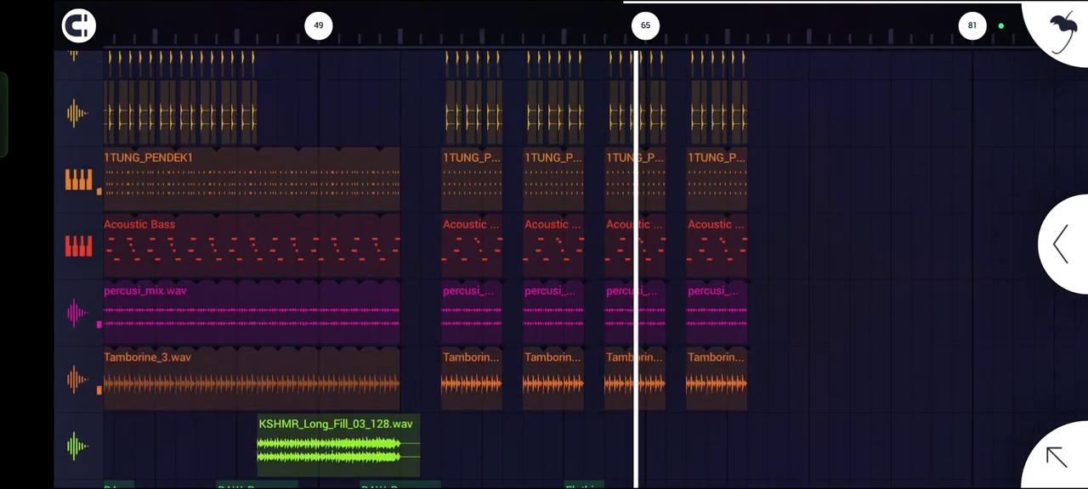
View a 1TUNG_PENDEK1 clip's notes, then pull down the phone's quick settings
left_click(633, 144)
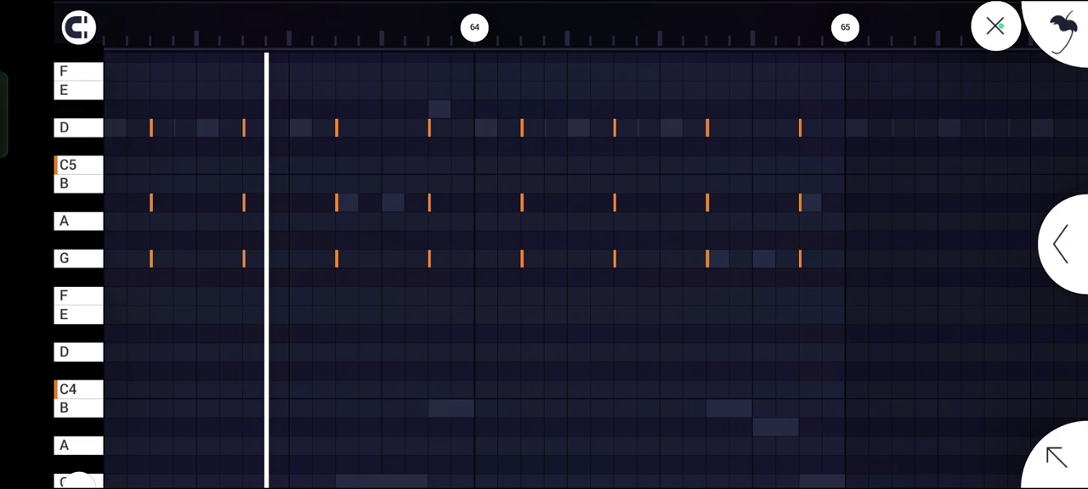
left_click(995, 26)
scroll(544, 255, "up", 3)
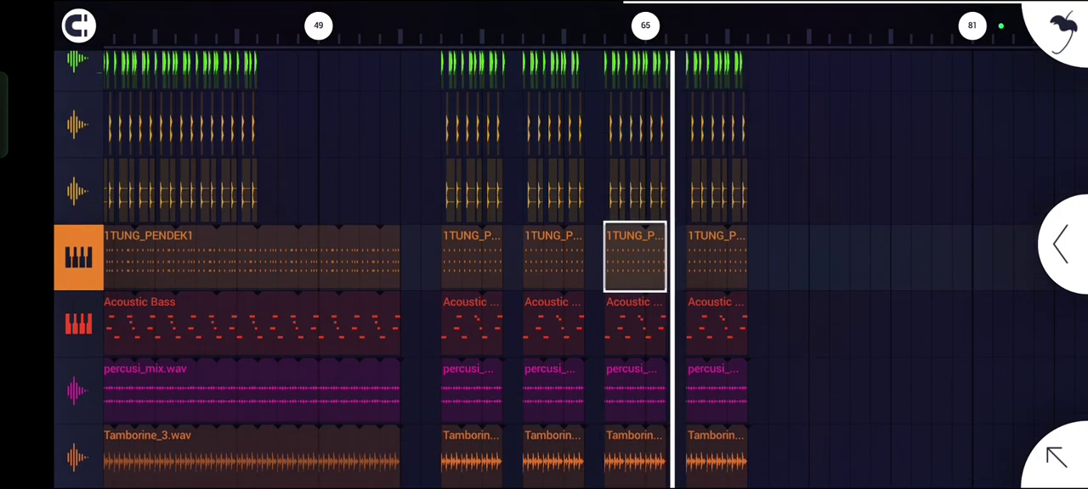
scroll(544, 255, "up", 2)
scroll(544, 255, "up", 2)
scroll(544, 255, "up", 3)
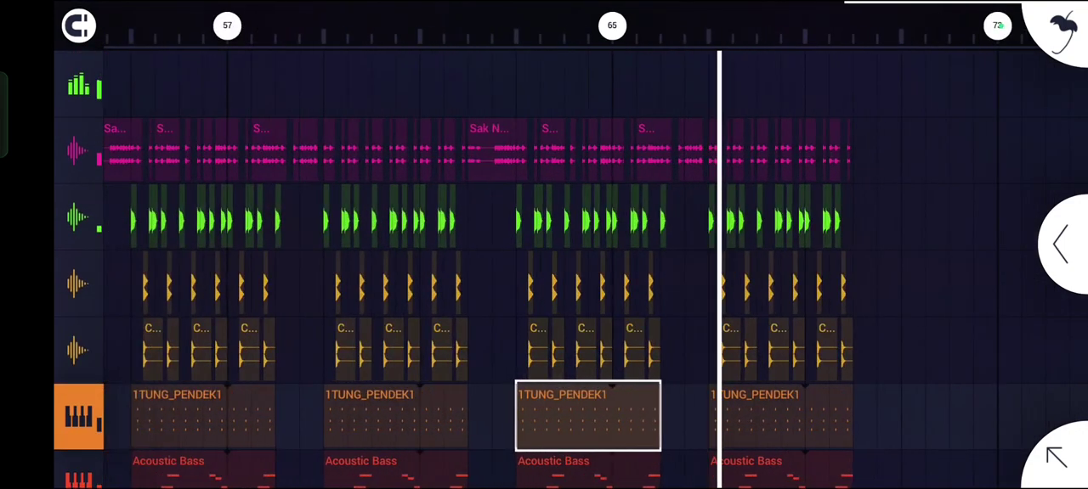
scroll(544, 255, "up", 3)
scroll(544, 255, "up", 3)
scroll(544, 255, "up", 2)
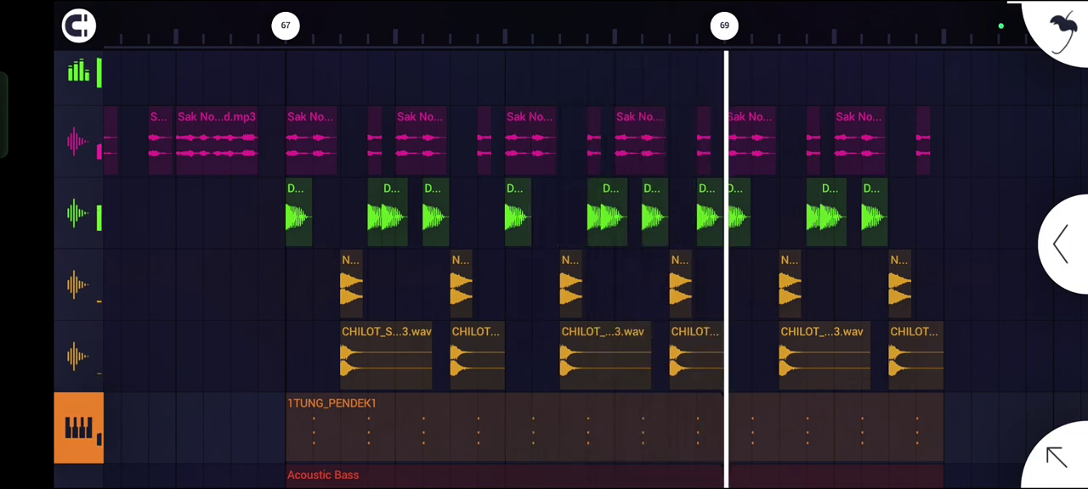
scroll(544, 255, "down", 3)
scroll(544, 255, "down", 3)
scroll(544, 255, "down", 2)
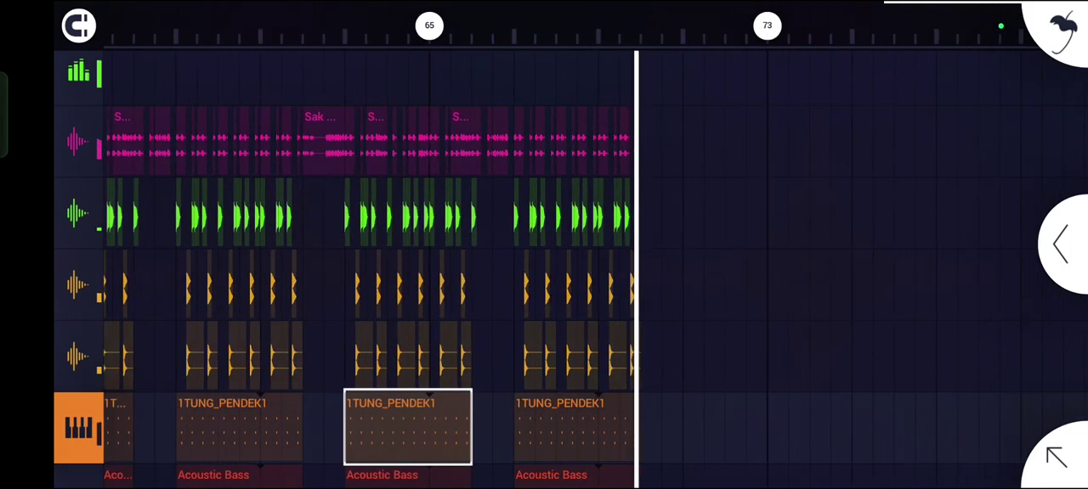
scroll(543, 255, "left", 2)
scroll(543, 255, "down", 3)
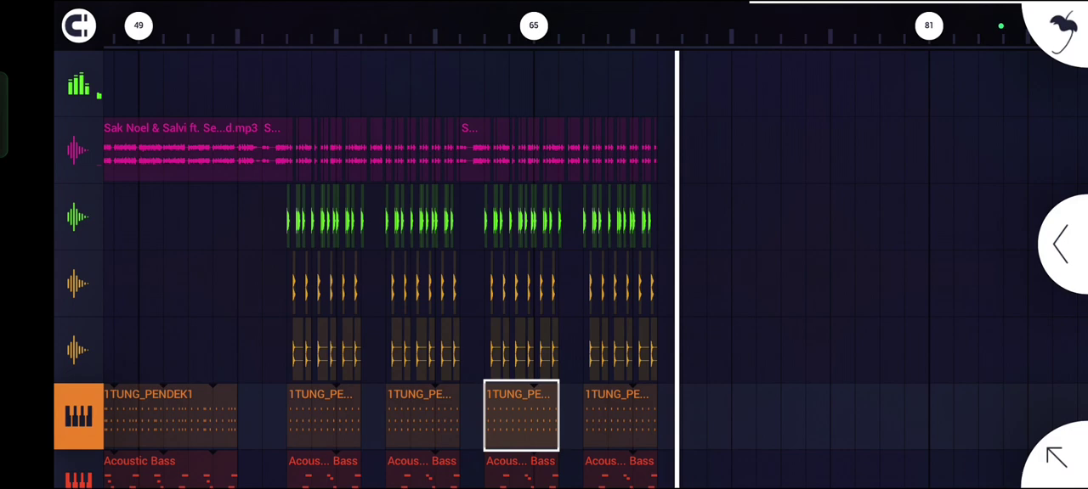
scroll(544, 255, "down", 2)
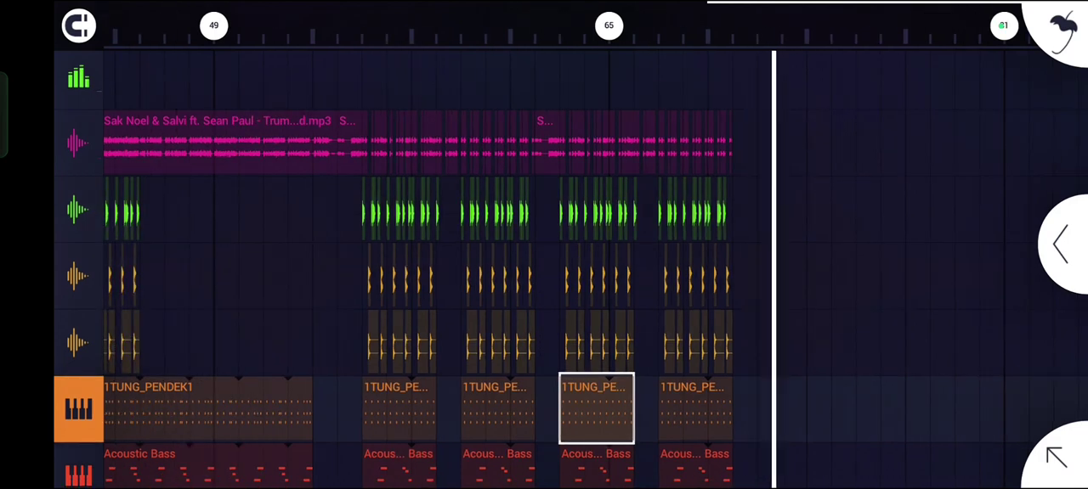
left_click_drag(544, 5, 544, 340)
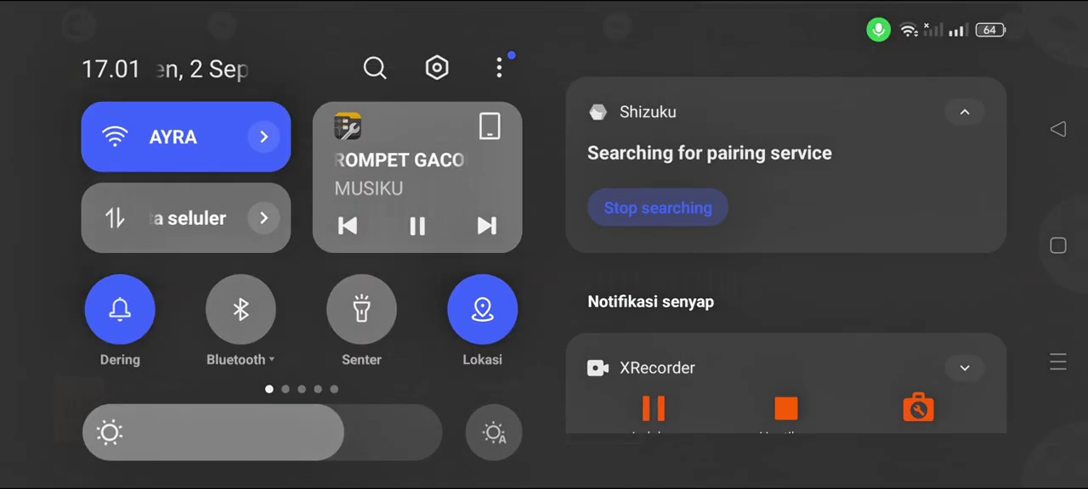